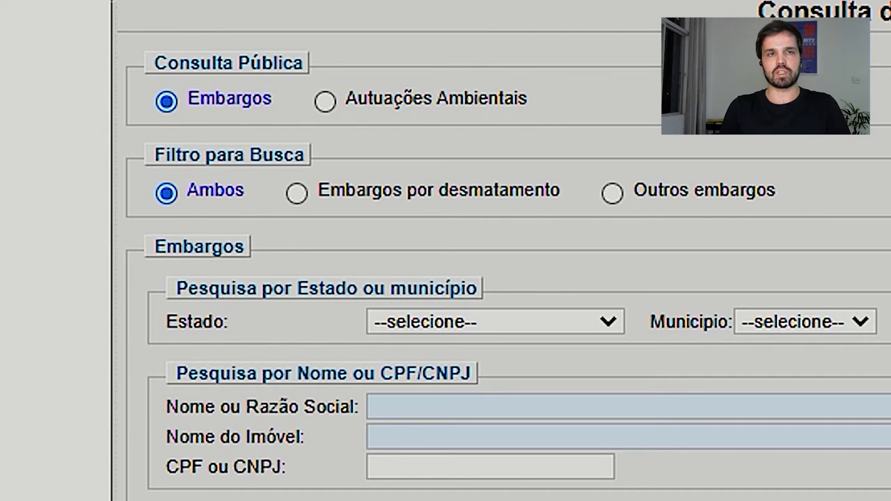
# View the Autuações Ambientais search form and return to the Embargos query
pyautogui.click(324, 101)
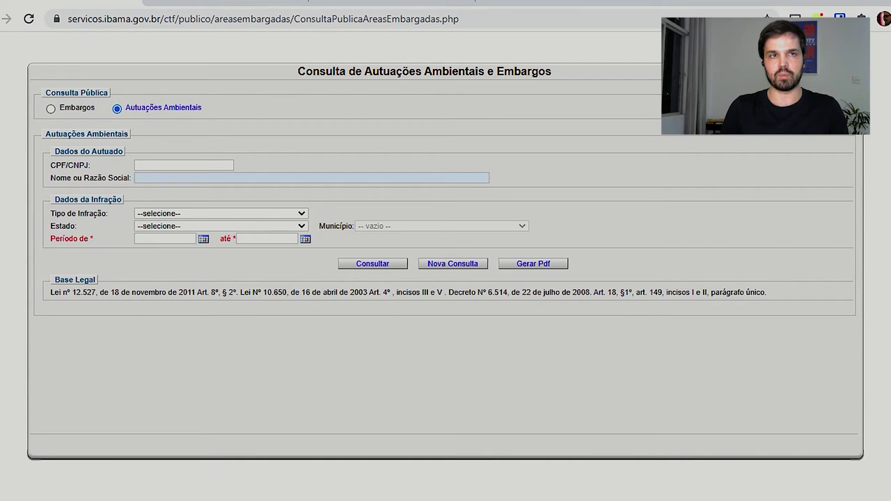
pyautogui.click(51, 108)
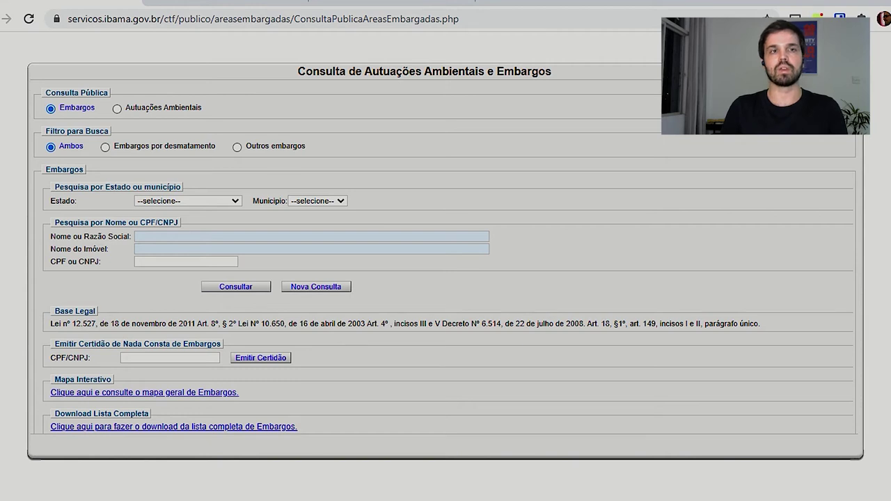
# Search the embargoes for the state AMAPA and the municipality LARANJAL DO JARI
pyautogui.click(188, 201)
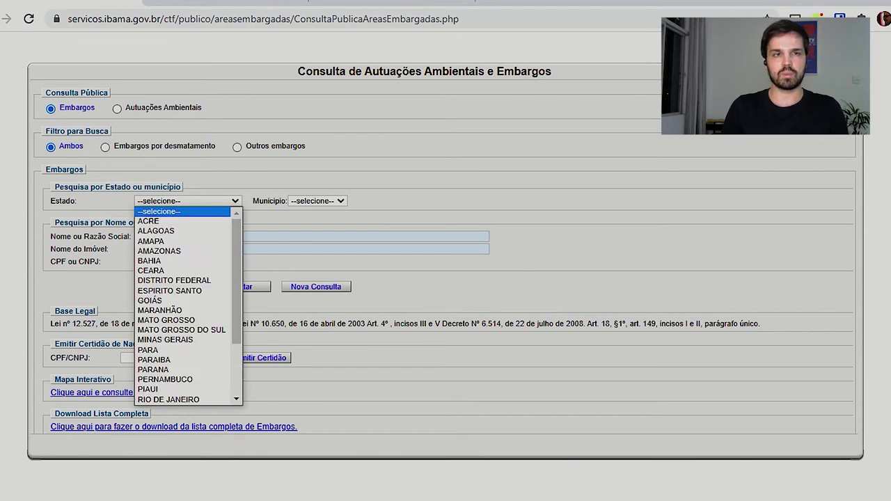
pyautogui.scroll(-3, 183, 309)
pyautogui.scroll(3, 182, 334)
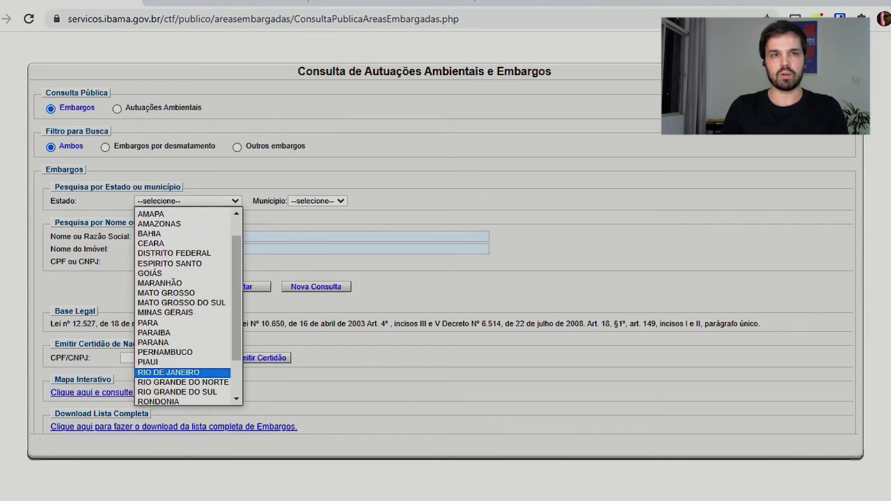
pyautogui.click(151, 241)
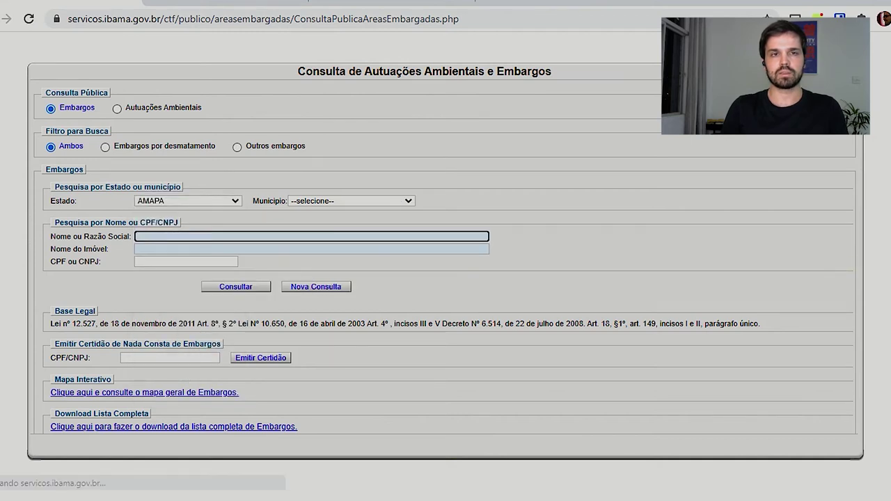
pyautogui.click(351, 200)
pyautogui.click(326, 270)
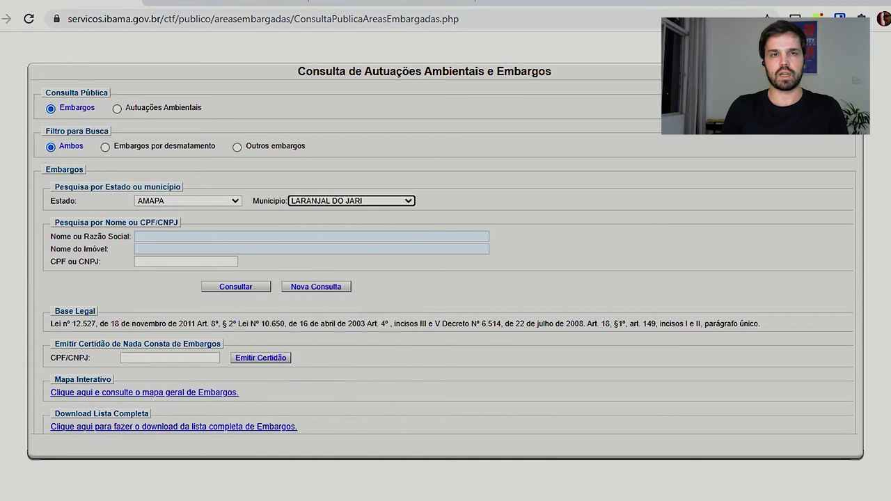
pyautogui.click(235, 286)
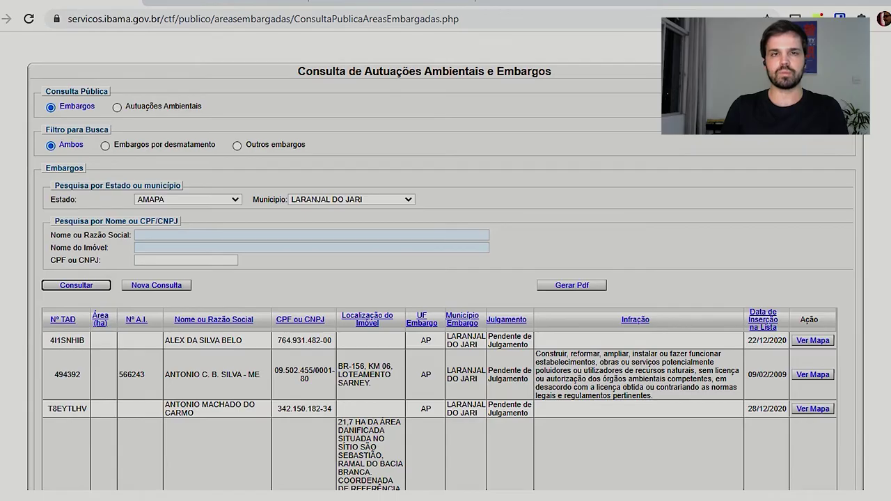
# Examine the Laranjal do Jari embargo list, including its location, judgment, infraction and insertion date columns
pyautogui.scroll(-7, 446, 279)
pyautogui.scroll(-5, 445, 279)
pyautogui.scroll(8, 445, 279)
pyautogui.scroll(2, 445, 278)
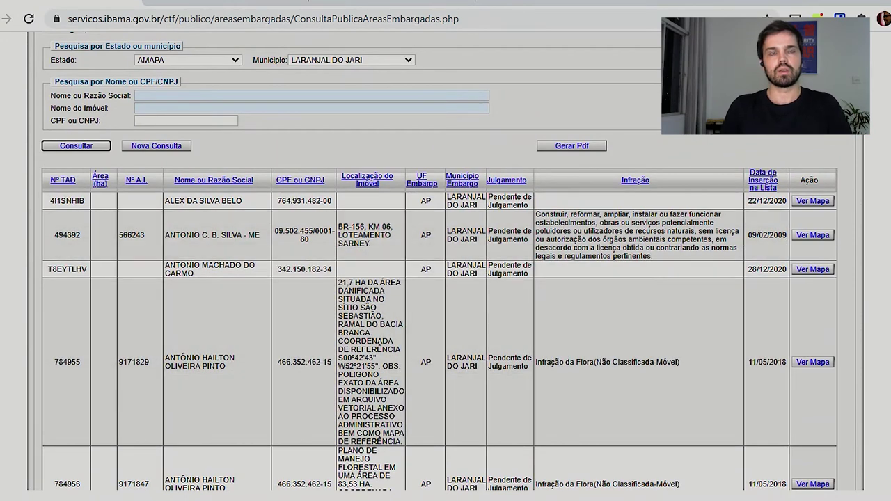
pyautogui.scroll(-7, 446, 278)
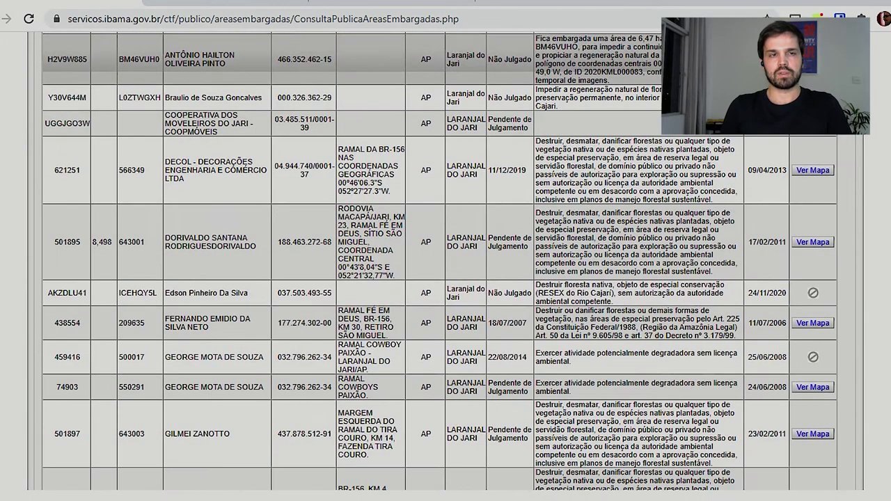
pyautogui.scroll(2, 446, 241)
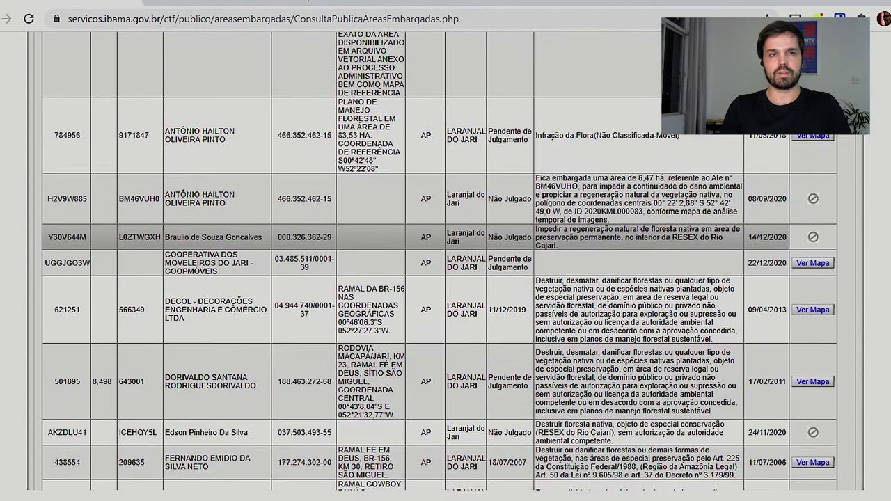
pyautogui.scroll(5, 446, 278)
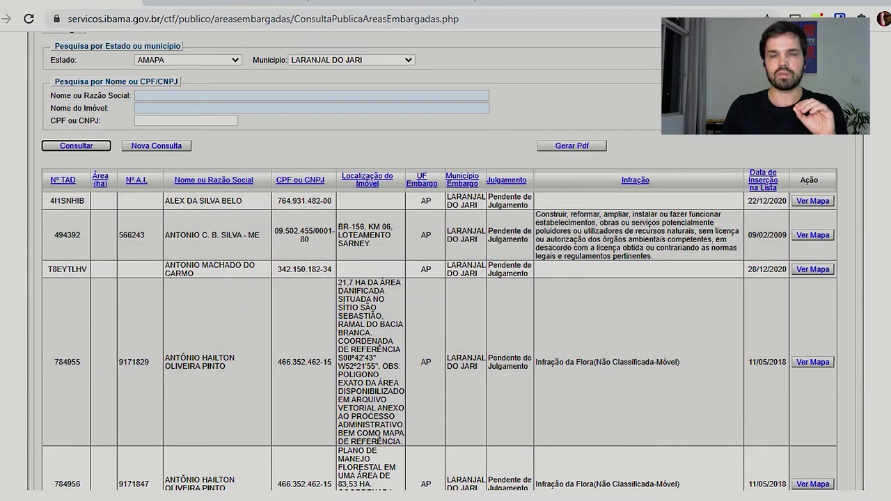
pyautogui.scroll(-5, 438, 262)
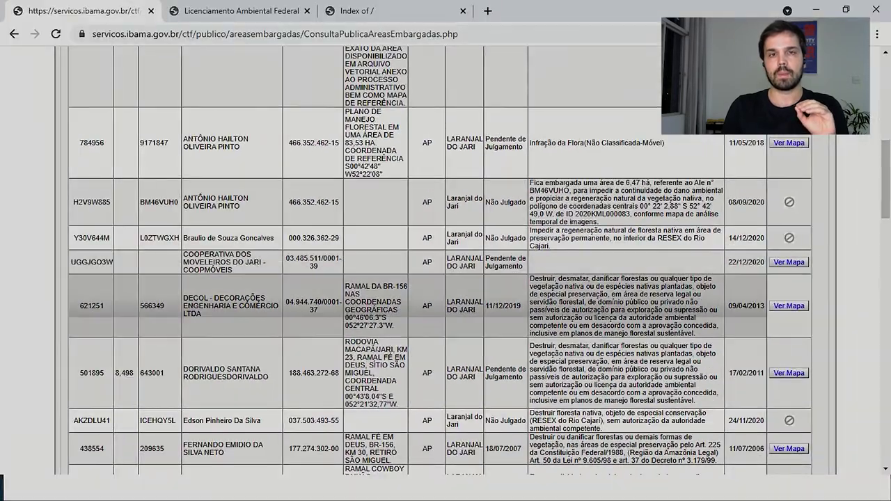
pyautogui.scroll(2, 445, 278)
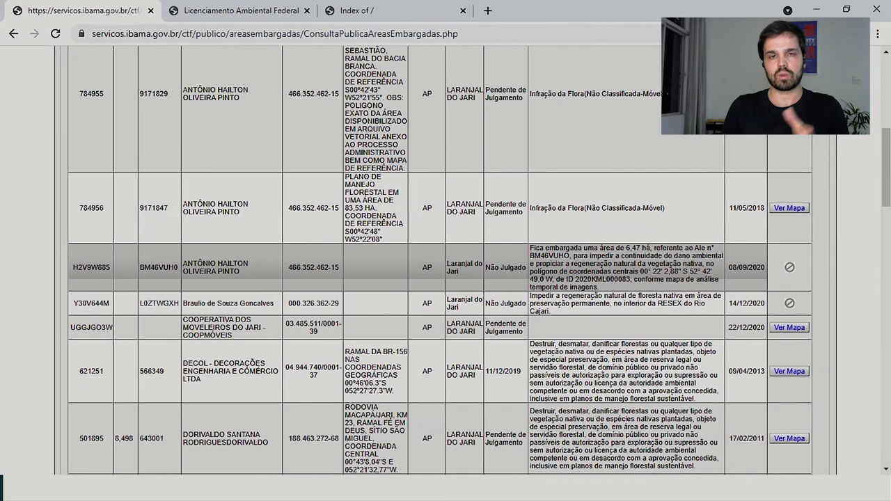
pyautogui.scroll(5, 445, 278)
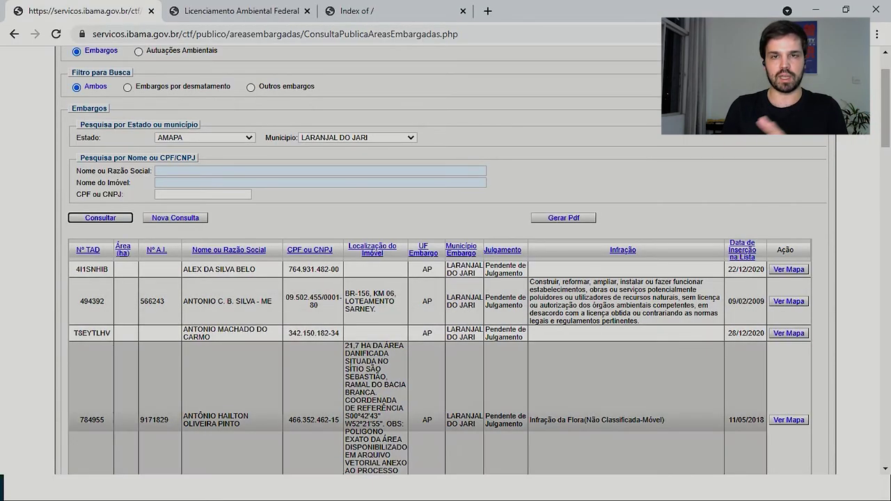
# Highlight the insertion date and the Julgamento status of the first embargo record in the list
pyautogui.scroll(-1, 445, 382)
pyautogui.scroll(-1, 446, 313)
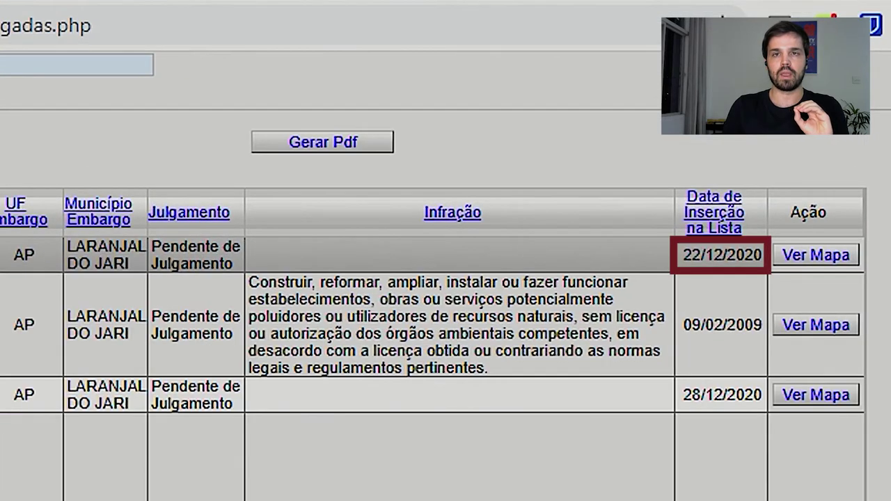
pyautogui.moveTo(682, 255); pyautogui.dragTo(762, 254)
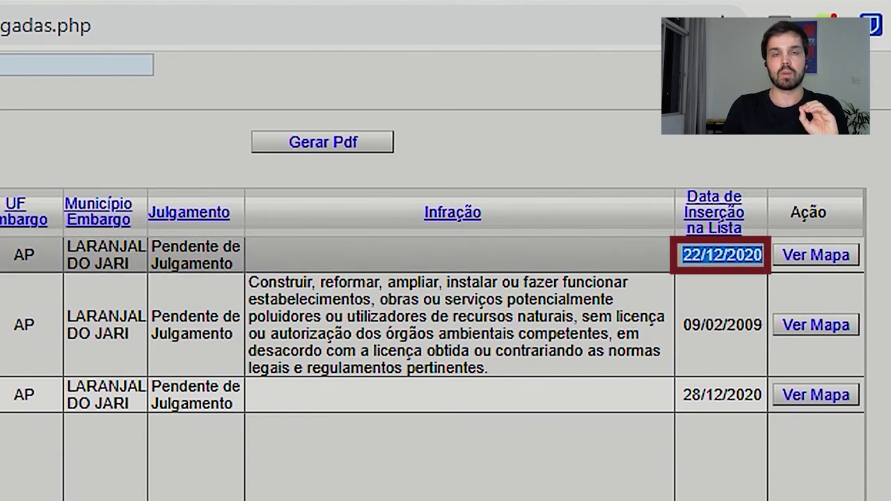
pyautogui.moveTo(151, 246)
pyautogui.mouseDown()
pyautogui.moveTo(234, 264)
pyautogui.moveTo(209, 327)
pyautogui.moveTo(236, 265)
pyautogui.mouseUp()
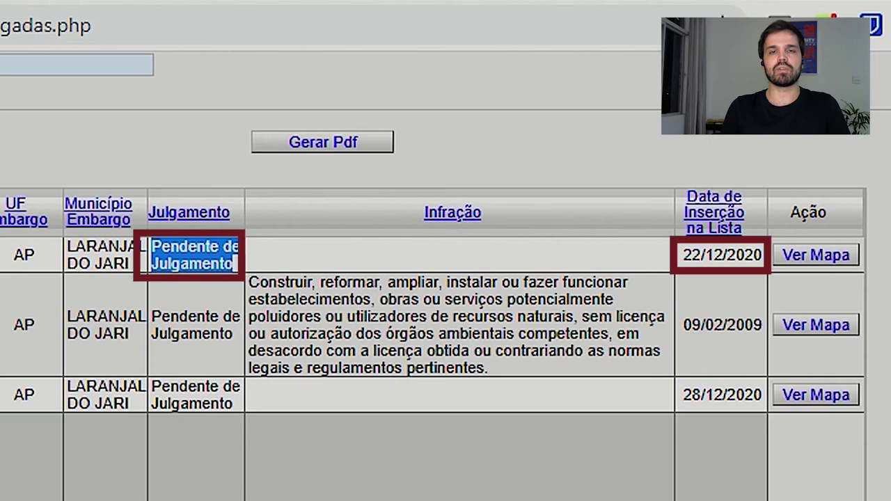
# Highlight the insertion date and the judgment date of the DECOL embargo record to compare them
pyautogui.scroll(-2, 445, 278)
pyautogui.scroll(-10, 445, 279)
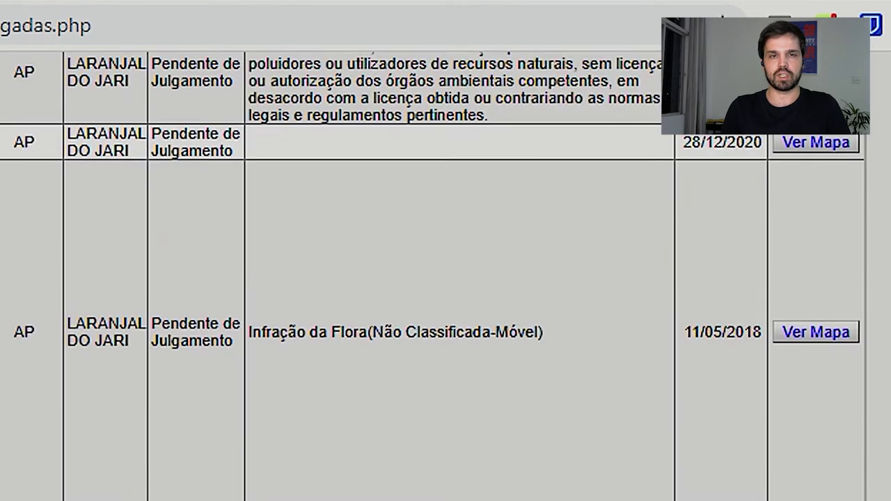
pyautogui.scroll(-1, 445, 278)
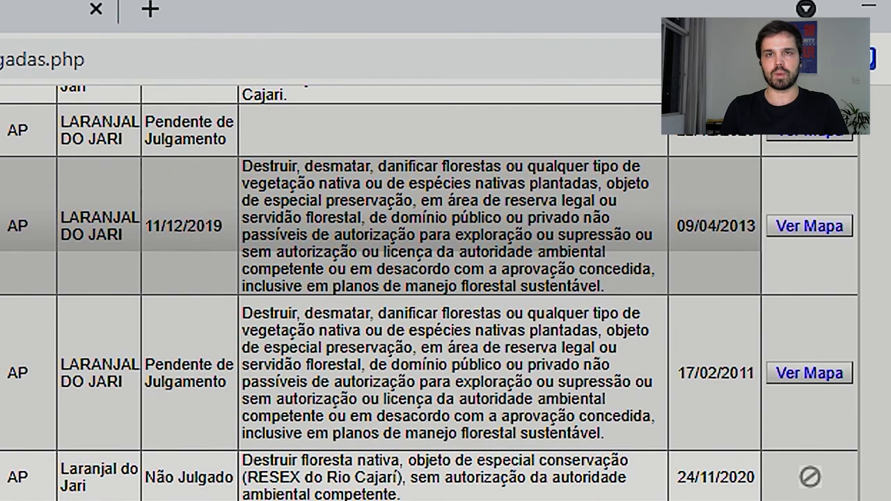
pyautogui.moveTo(675, 225); pyautogui.dragTo(757, 225)
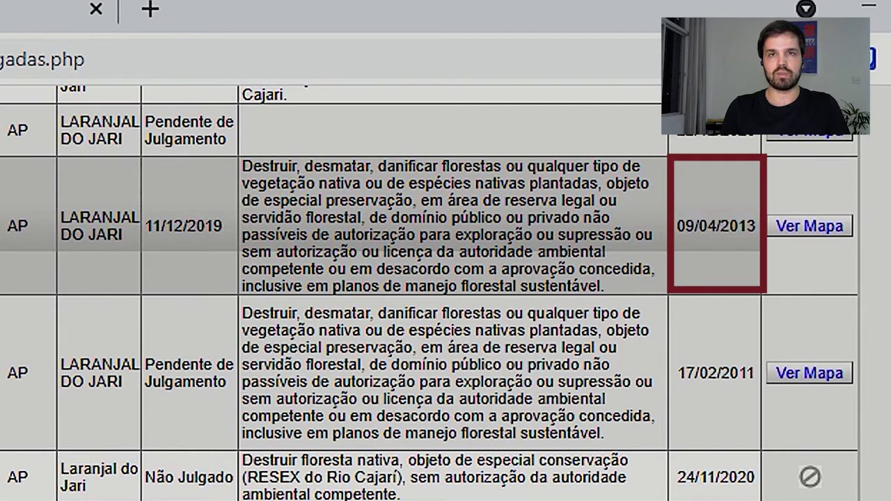
pyautogui.moveTo(145, 226); pyautogui.dragTo(222, 226)
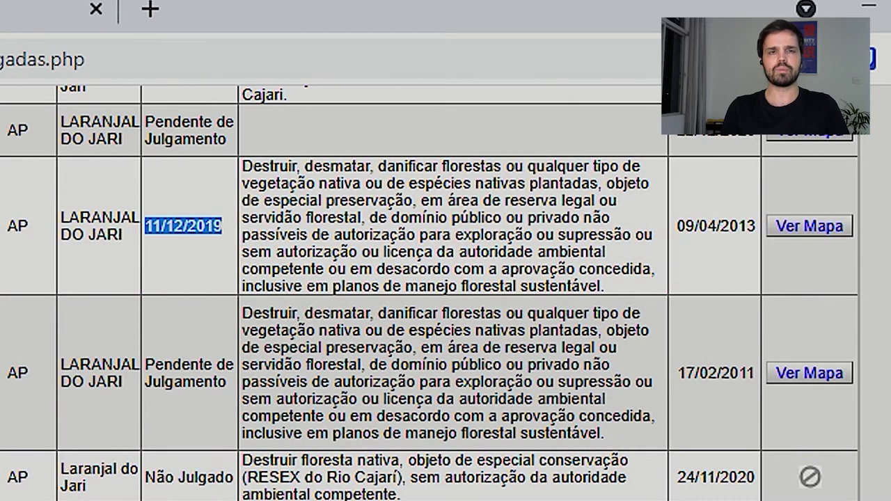
pyautogui.scroll(3, 428, 292)
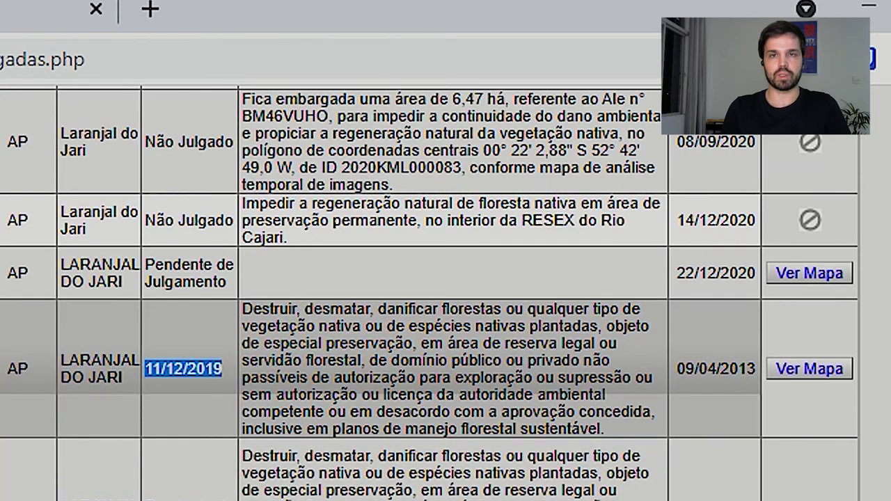
pyautogui.doubleClick(719, 368)
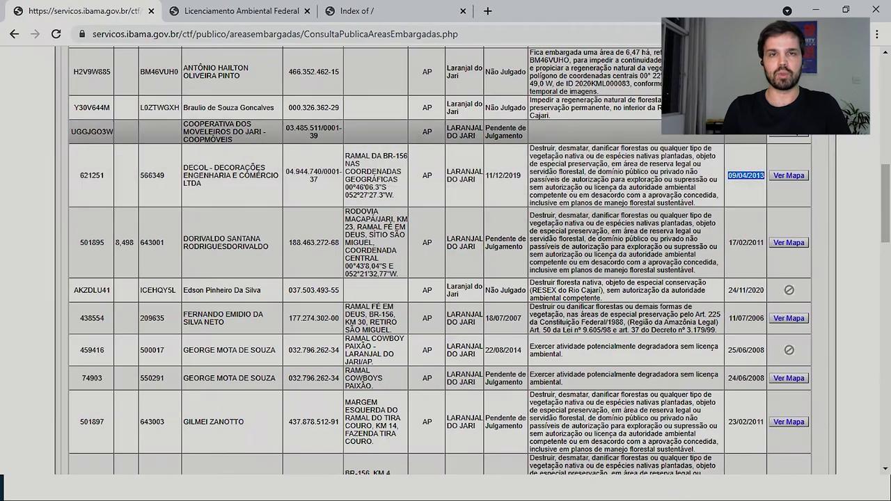
# Reset the state filter of the embargo search to --selecione--, clearing the municipality as well
pyautogui.scroll(10, 445, 257)
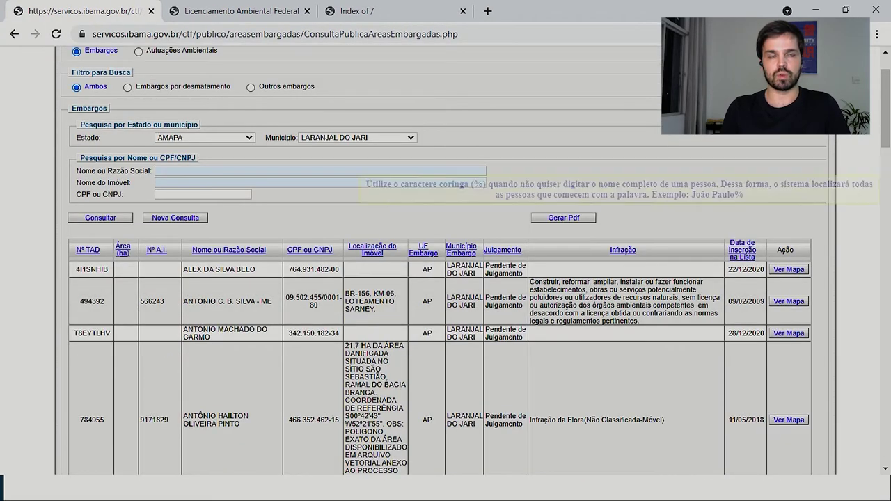
pyautogui.scroll(2, 446, 257)
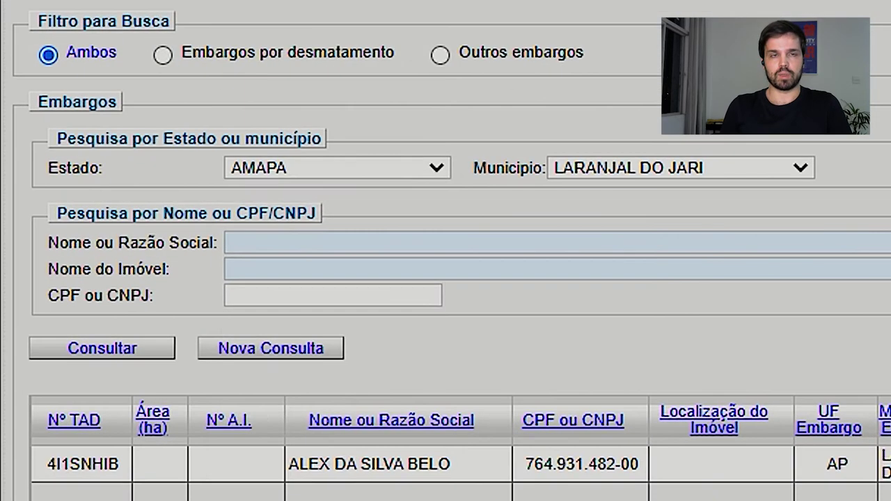
pyautogui.click(204, 202)
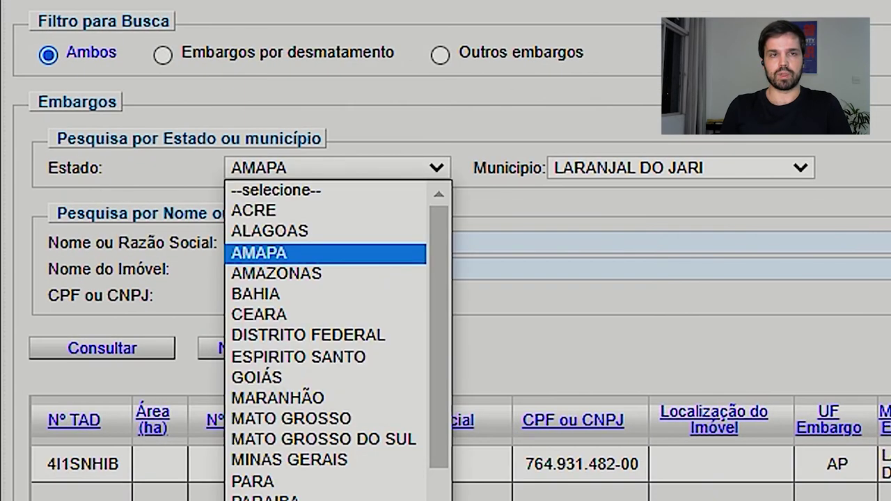
pyautogui.click(188, 212)
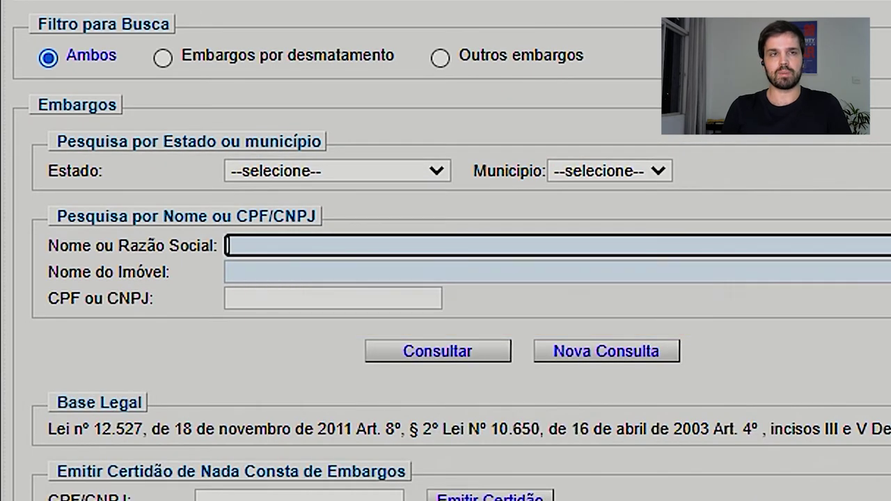
# Search the embargoes by the property name "fazenda santa maria"
pyautogui.click(278, 297)
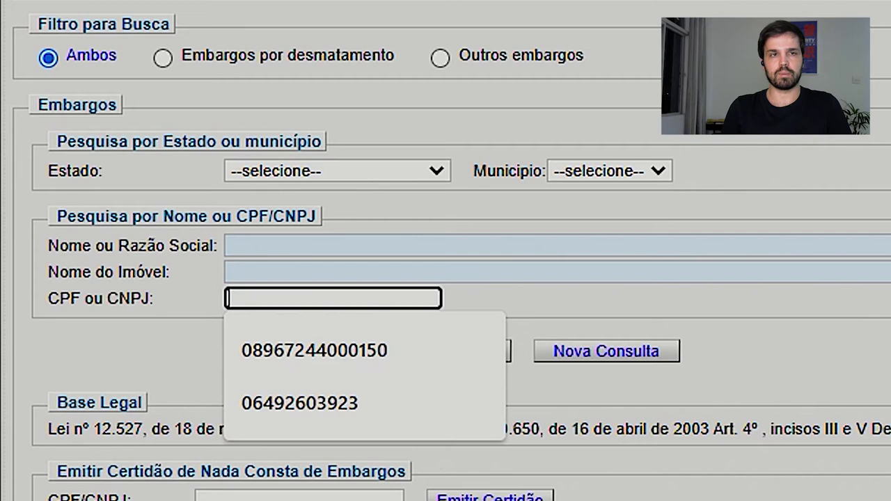
pyautogui.click(279, 271)
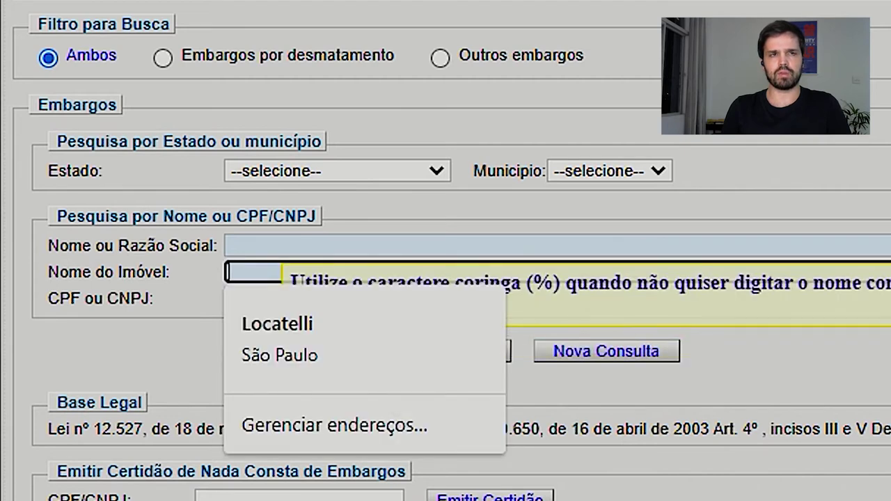
pyautogui.click(278, 245)
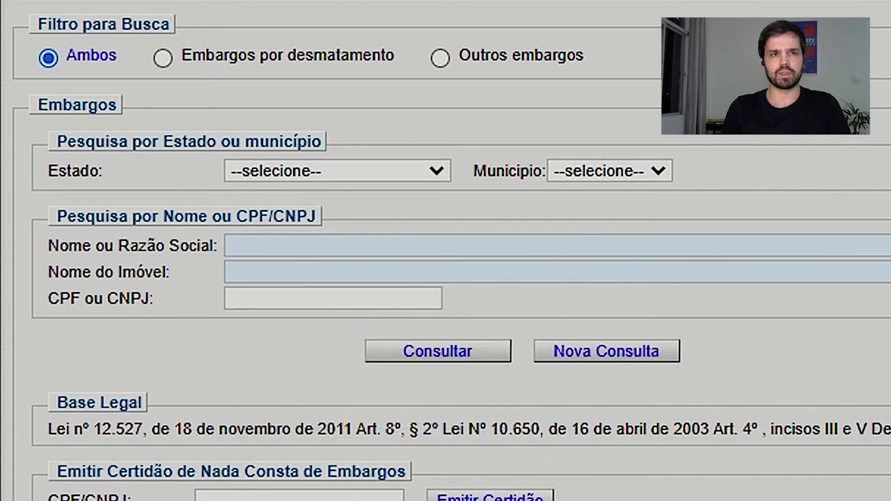
pyautogui.click(466, 271)
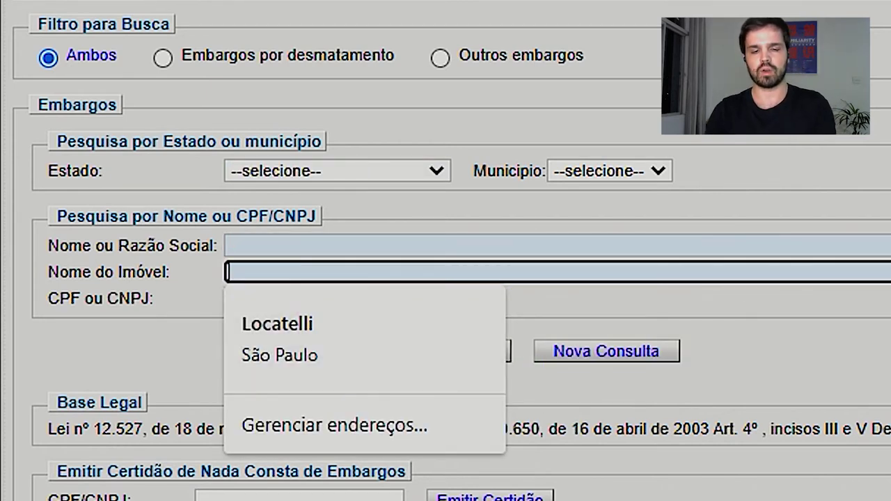
pyautogui.write('fazenda')
pyautogui.press('Down')
pyautogui.press('Return')
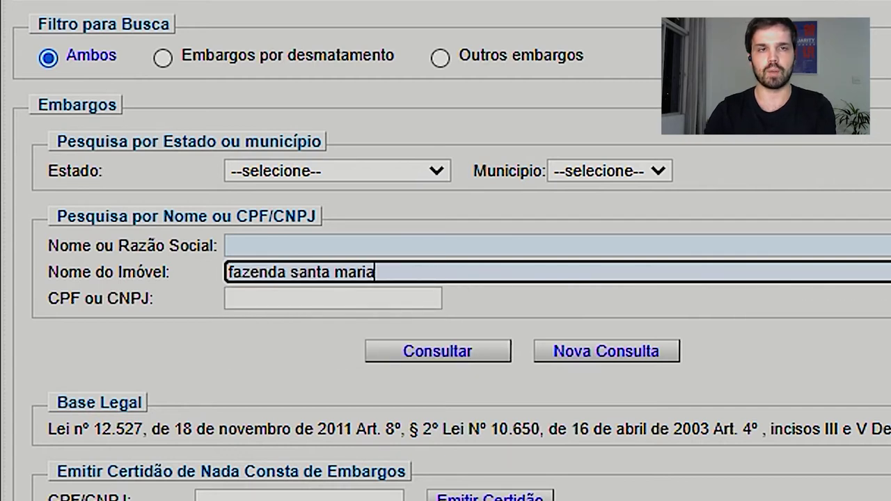
pyautogui.press('Tab')
pyautogui.press('Tab')
pyautogui.press('Return')
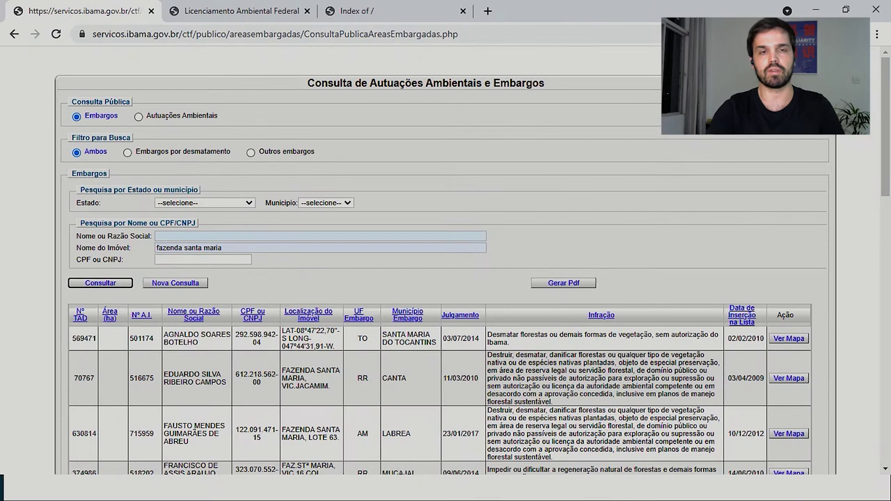
# Examine the embargo results for fazenda santa maria and highlight the property location of the CANTA record
pyautogui.scroll(-2, 445, 278)
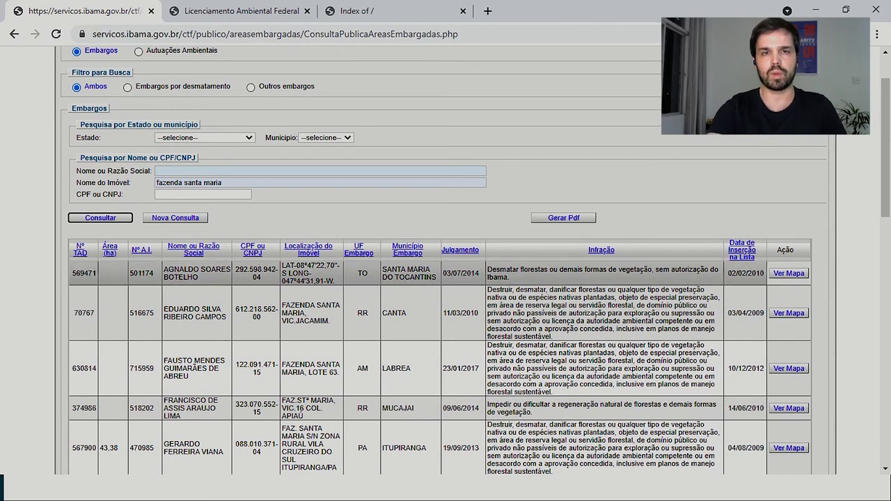
pyautogui.scroll(-4, 445, 279)
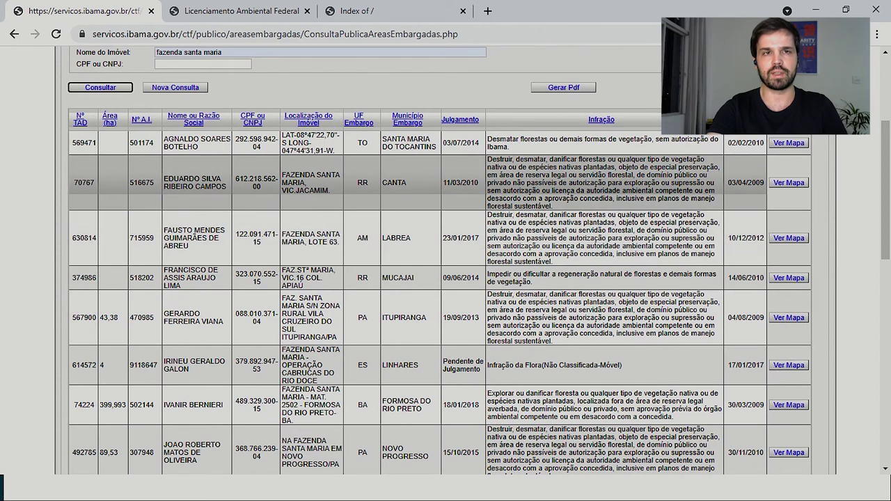
pyautogui.tripleClick(311, 183)
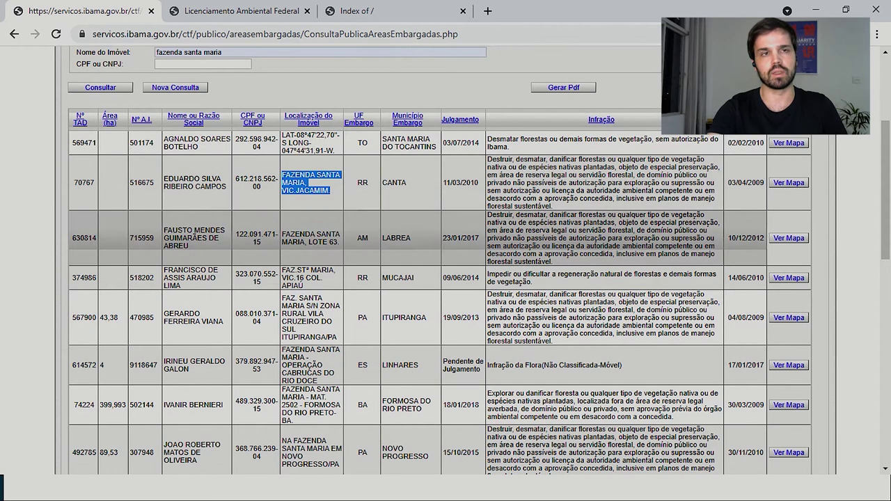
# View the CPF ou CNPJ search field and the Download Lista Completa section of the embargo query page
pyautogui.scroll(3, 446, 277)
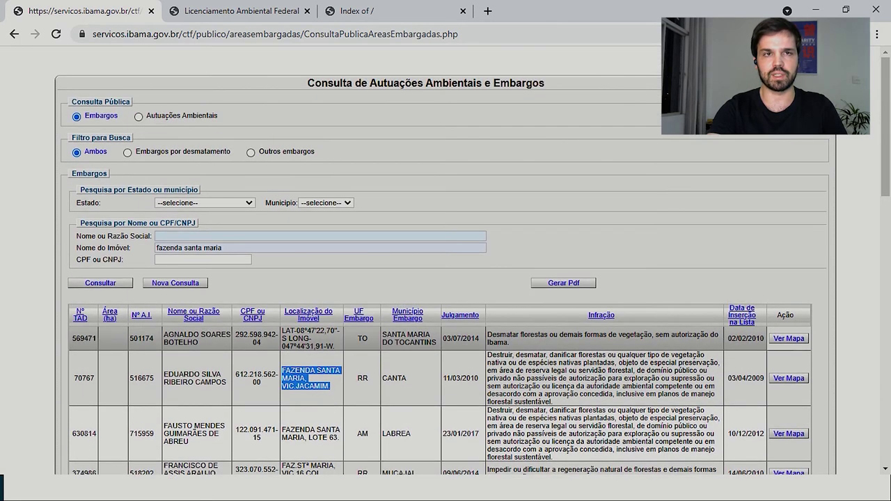
pyautogui.click(202, 259)
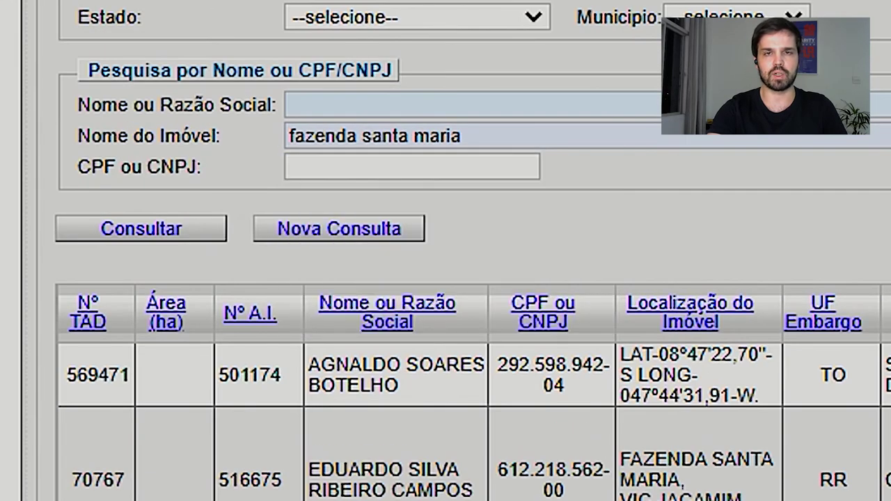
pyautogui.scroll(-15, 445, 278)
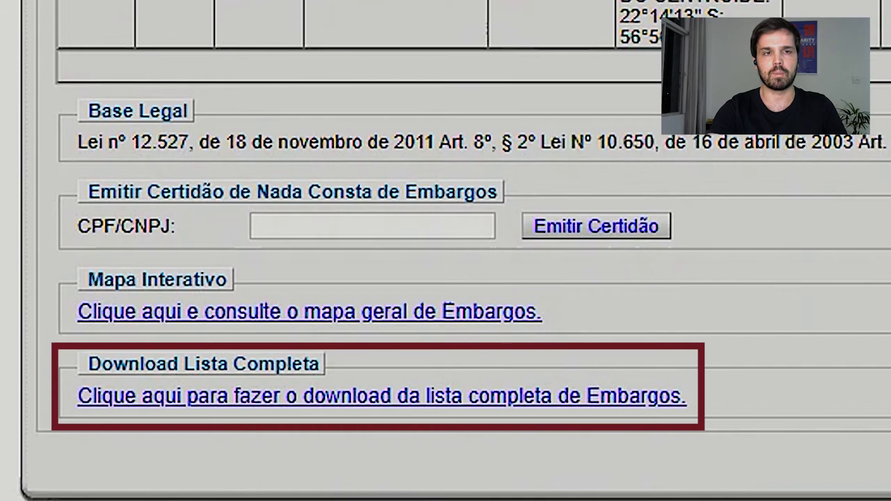